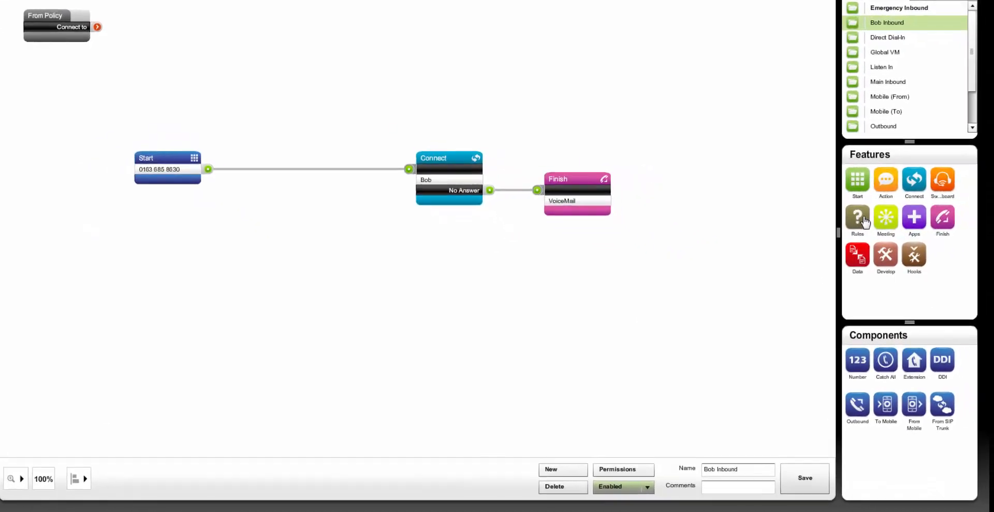
- Add a Time rule to the inbound policy above the link between the Start and Connect modules
left_click(863, 222)
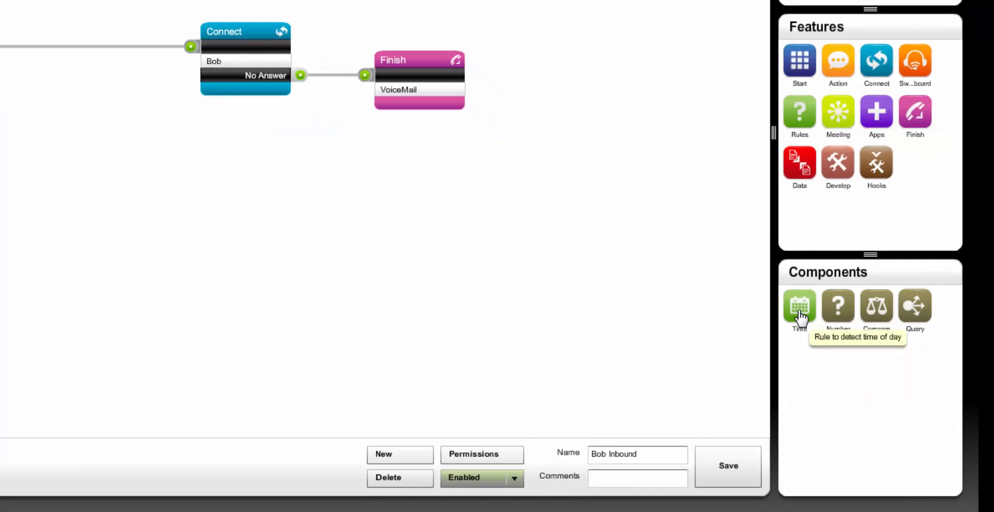
left_click_drag(802, 316, 599, 254)
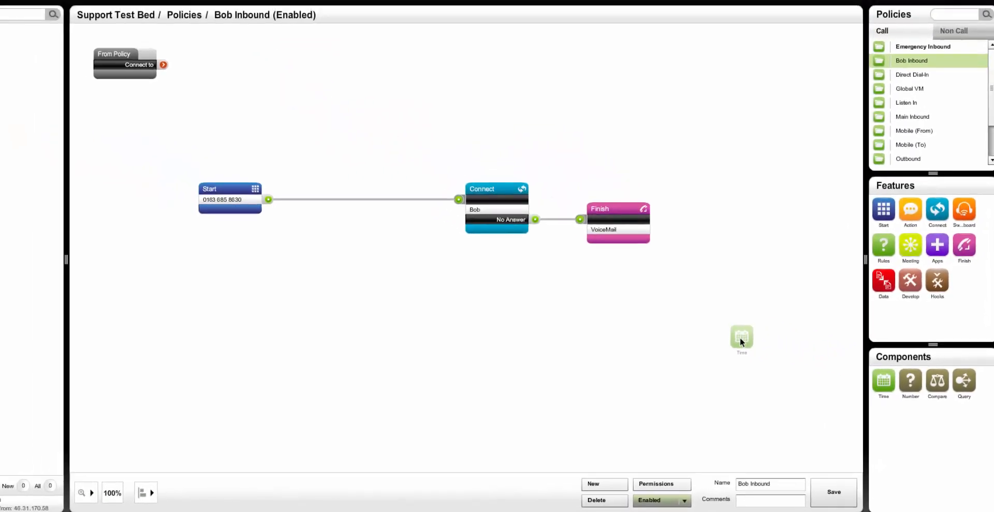
left_click_drag(524, 237, 447, 208)
left_click_drag(314, 155, 315, 154)
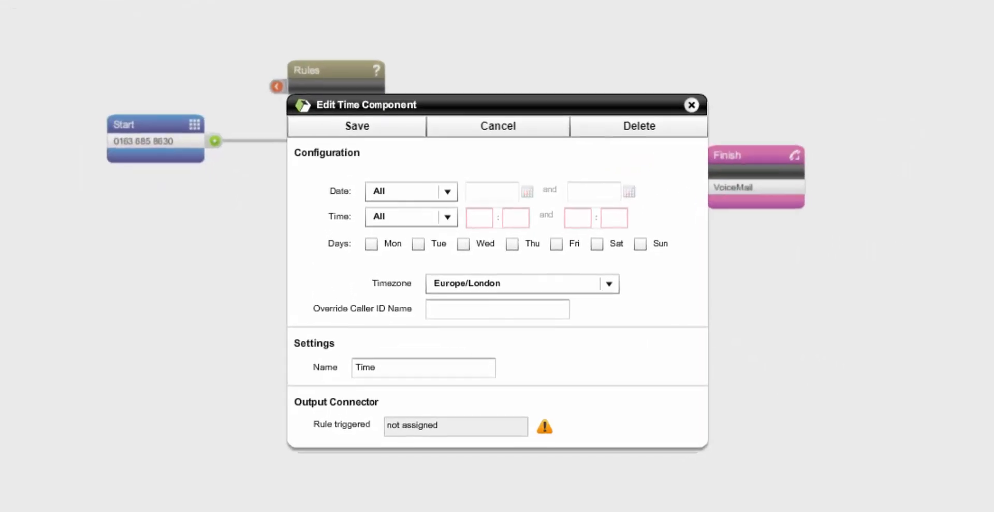
- Set the Time rule's date condition to between 2017-12-11 and 2017-12-11
left_click(439, 192)
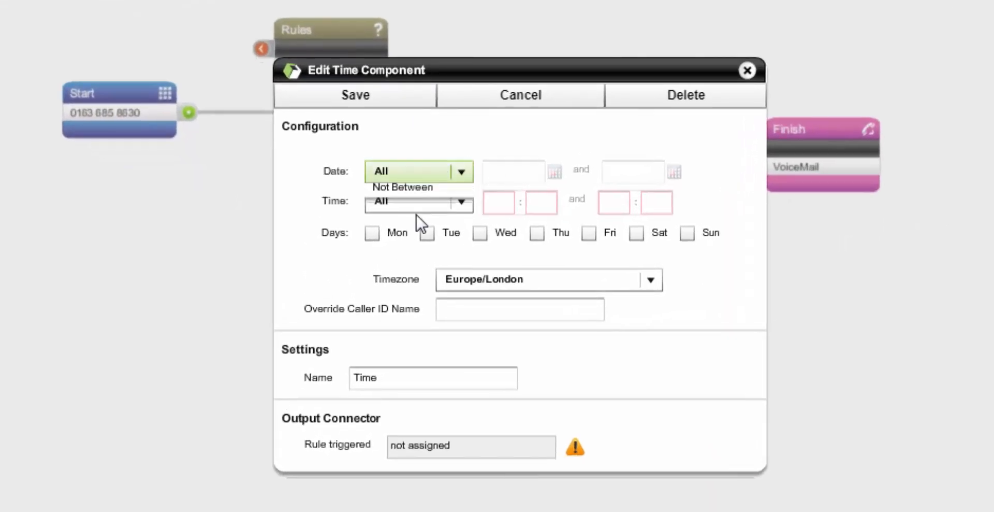
left_click(416, 214)
left_click(556, 174)
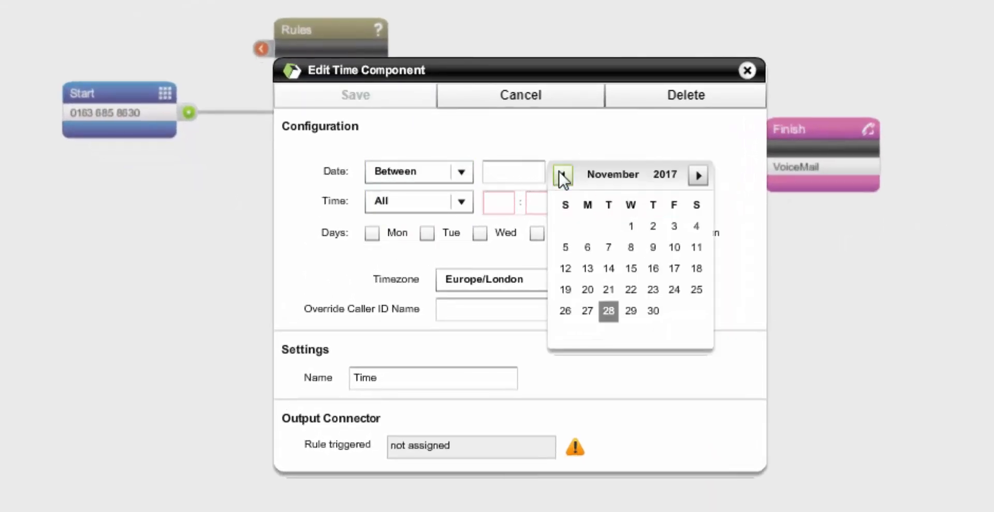
left_click(698, 176)
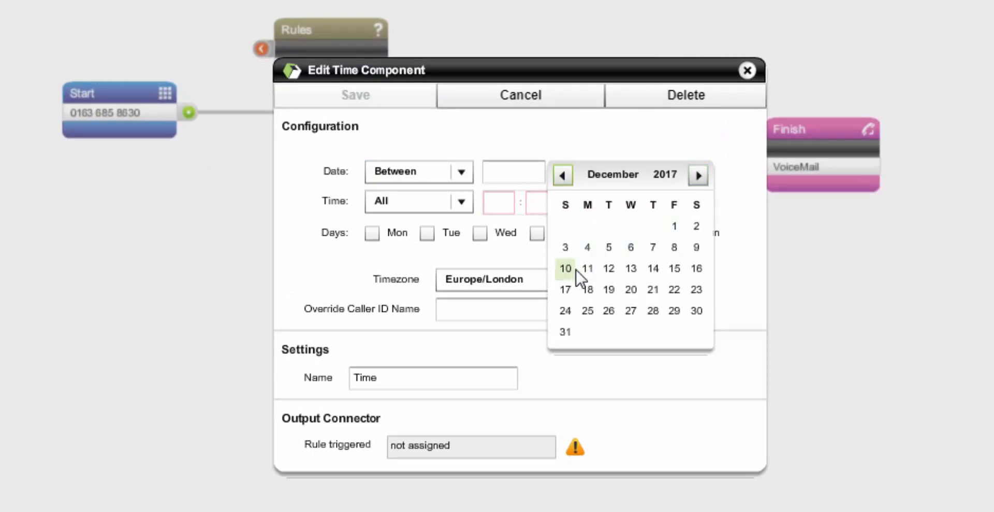
left_click(587, 268)
left_click(678, 175)
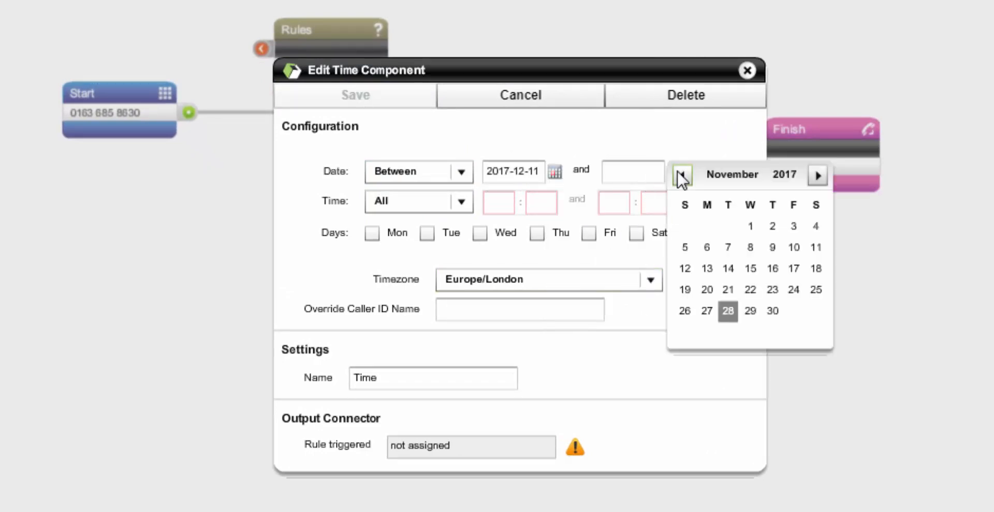
left_click(817, 175)
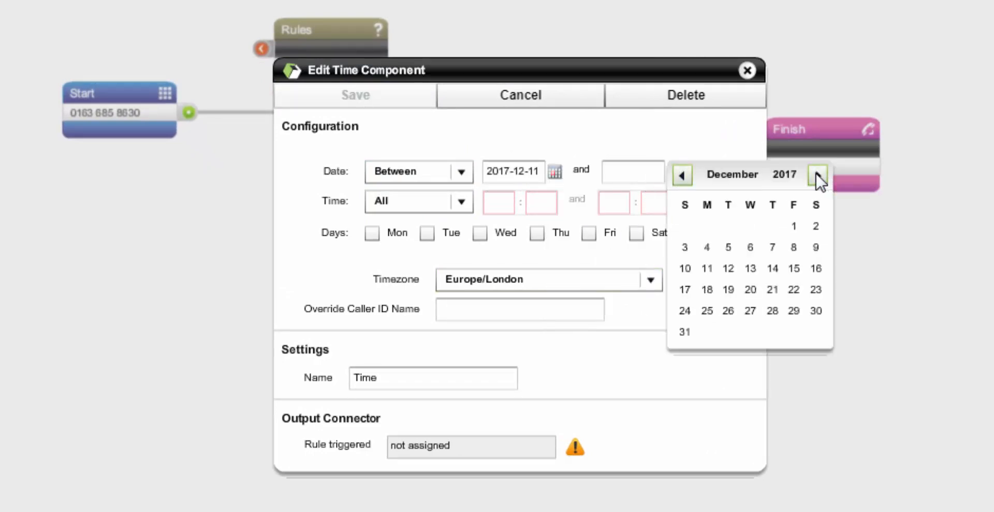
left_click(707, 269)
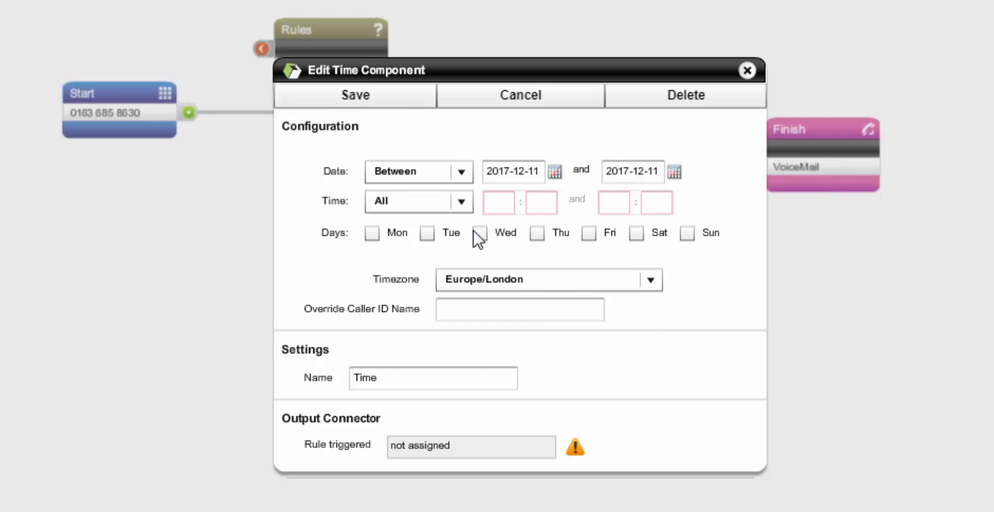
- Set the Time rule's time condition to between 15:00 and 18:00
left_click(446, 202)
left_click(414, 247)
left_click(499, 203)
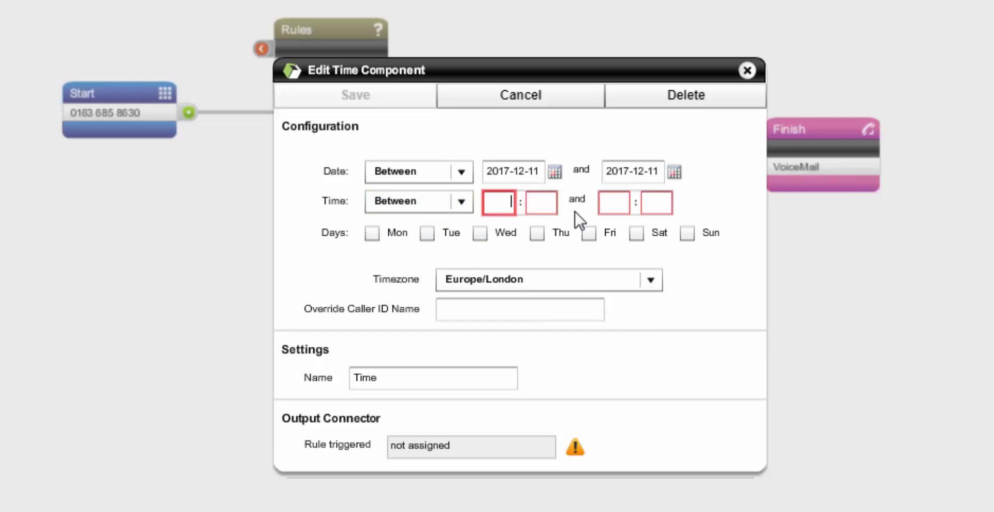
type("15")
key("Tab")
type("00")
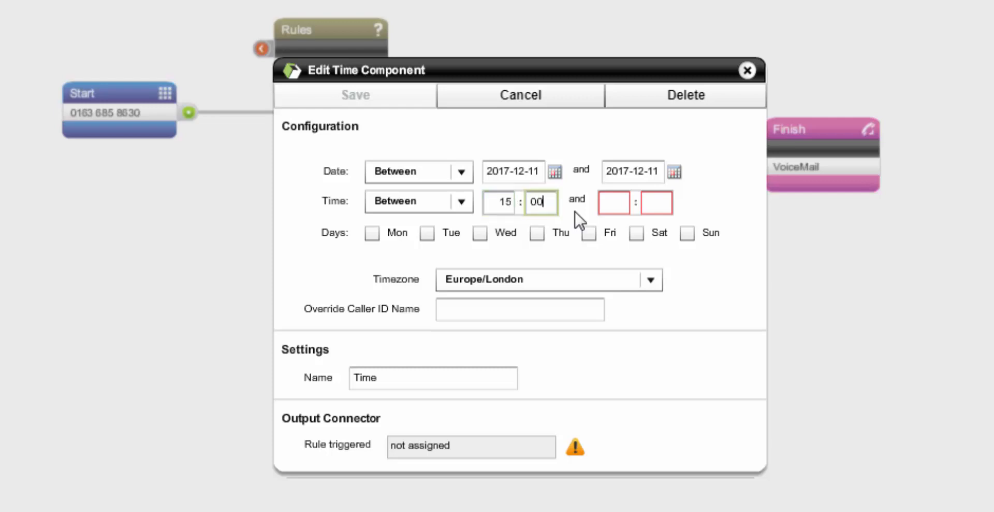
key("Tab")
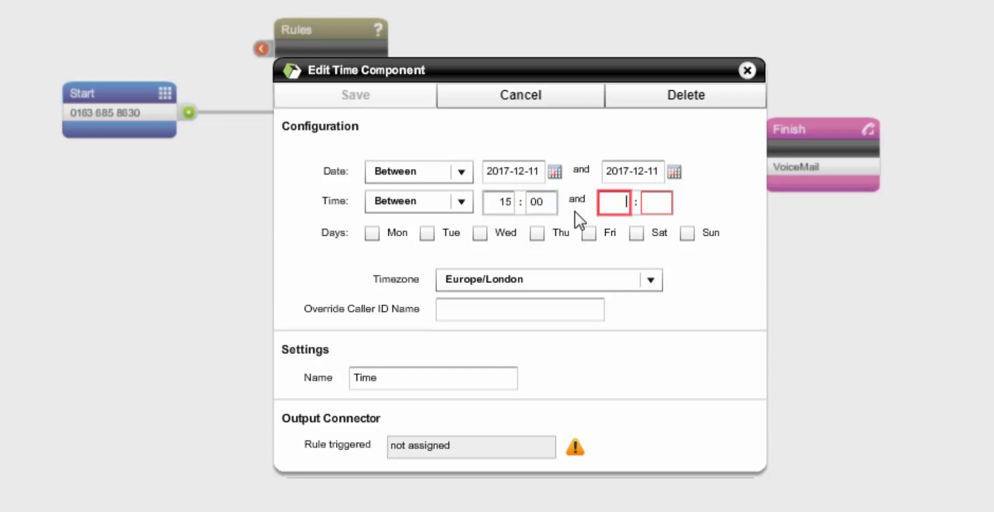
type("18")
key("Tab")
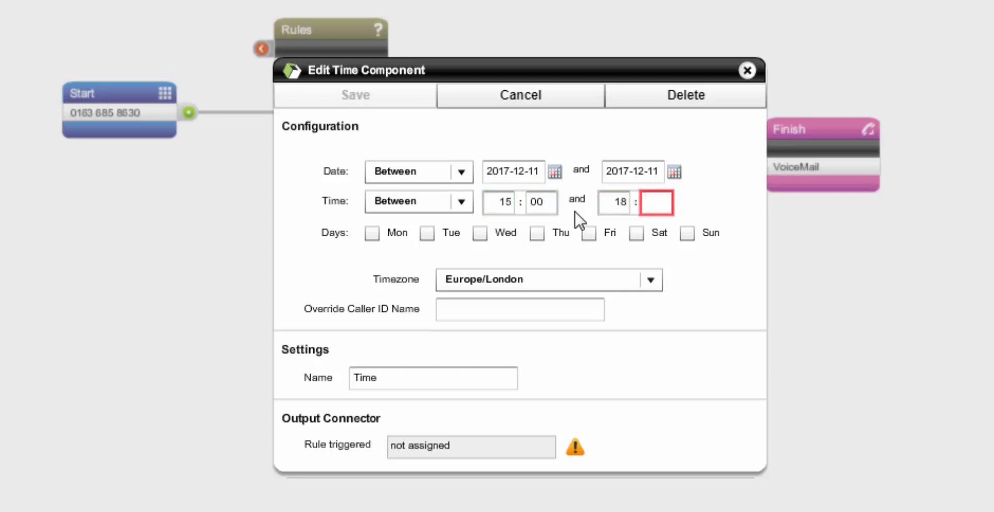
type("00")
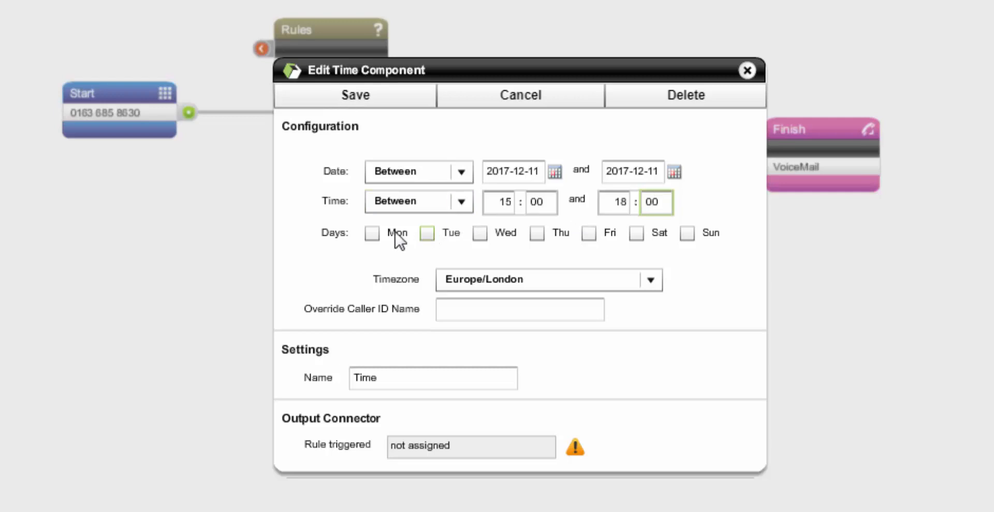
- Apply the Time rule to Monday and keep the Europe/London timezone
left_click(377, 232)
left_click(605, 281)
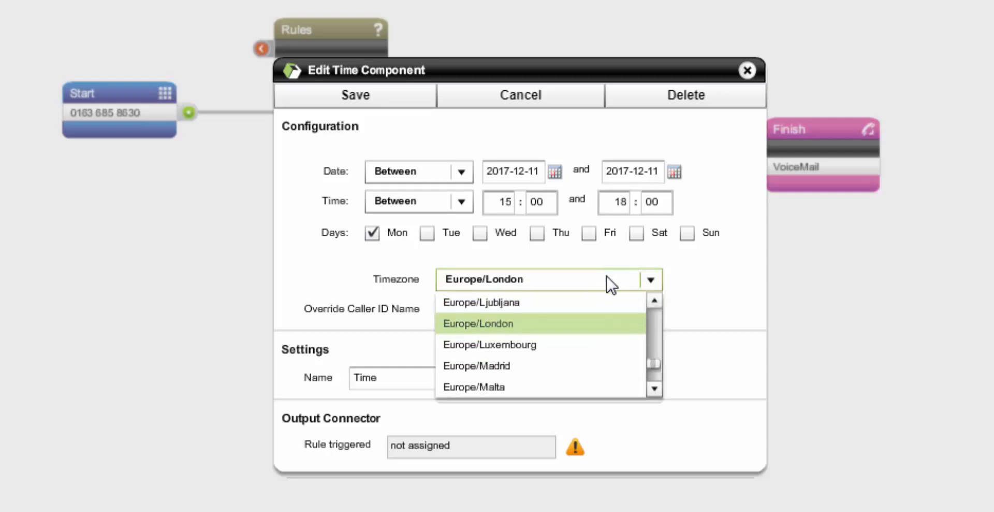
left_click(611, 283)
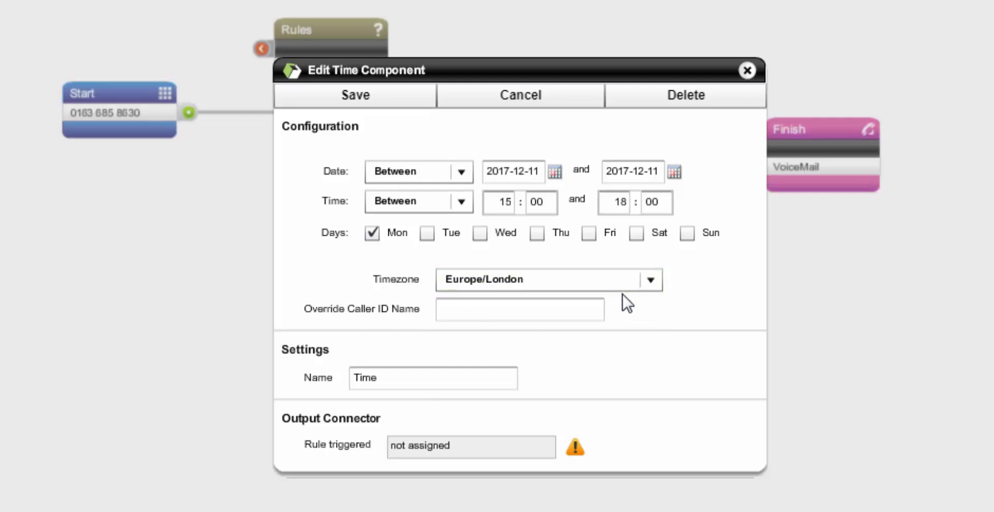
- Name the time rule Xmas Lunch and save the component
left_click(451, 376)
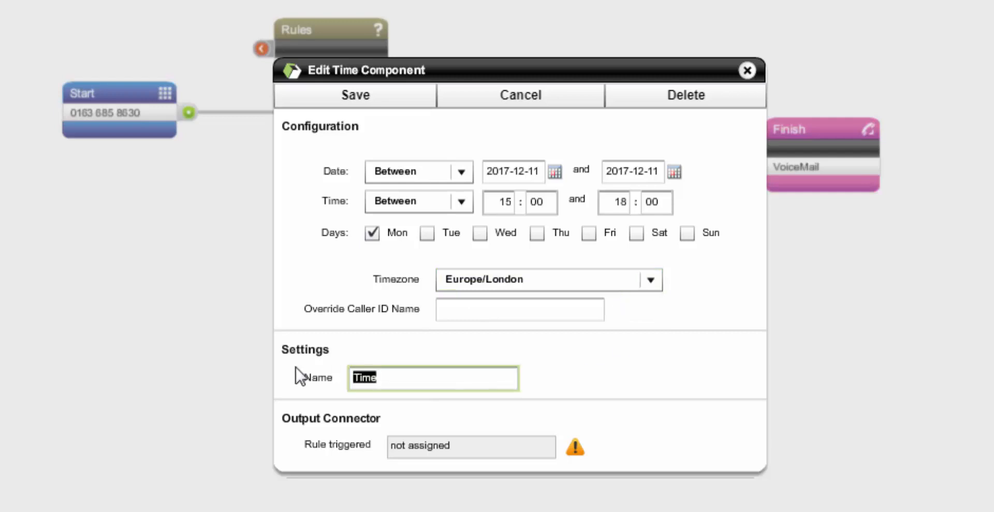
type("Xmas Lunch")
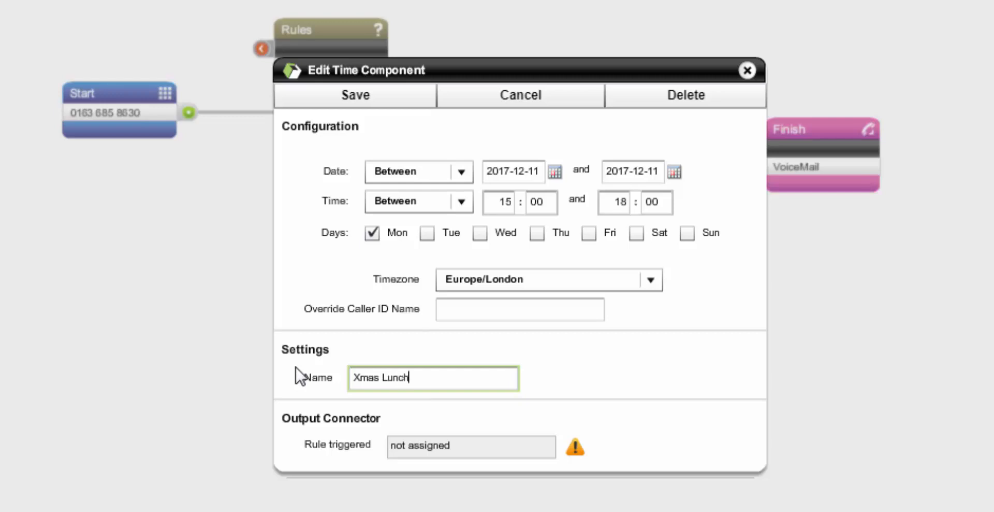
left_click(343, 106)
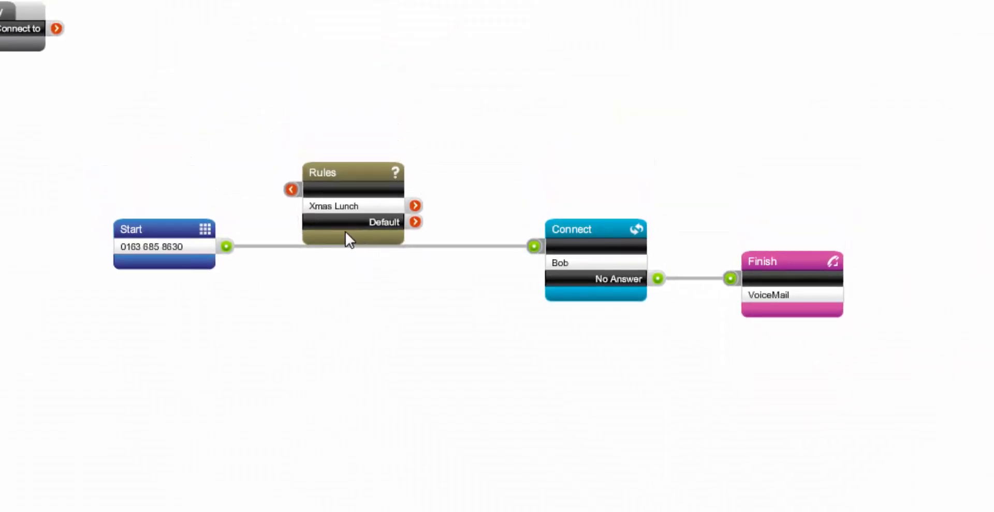
- Replace the direct Start-to-Connect link with a route from Start into the Rules module and from its Default output to Connect
left_click(270, 244)
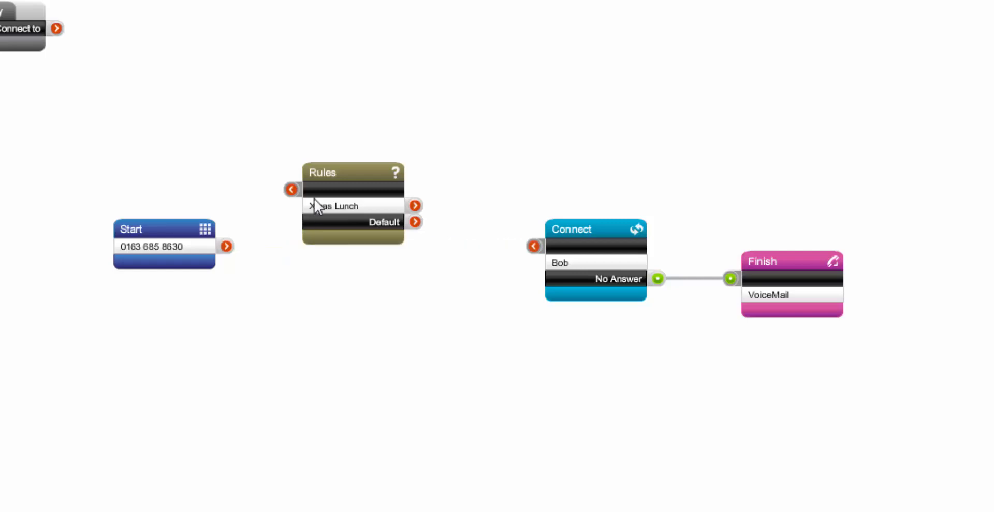
left_click_drag(330, 176, 335, 200)
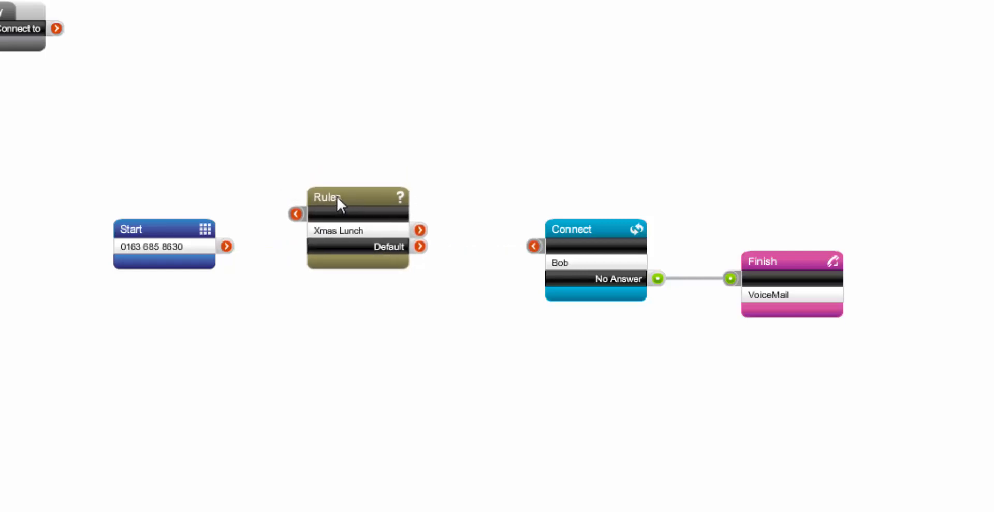
left_click(225, 247)
left_click_drag(226, 246, 242, 237)
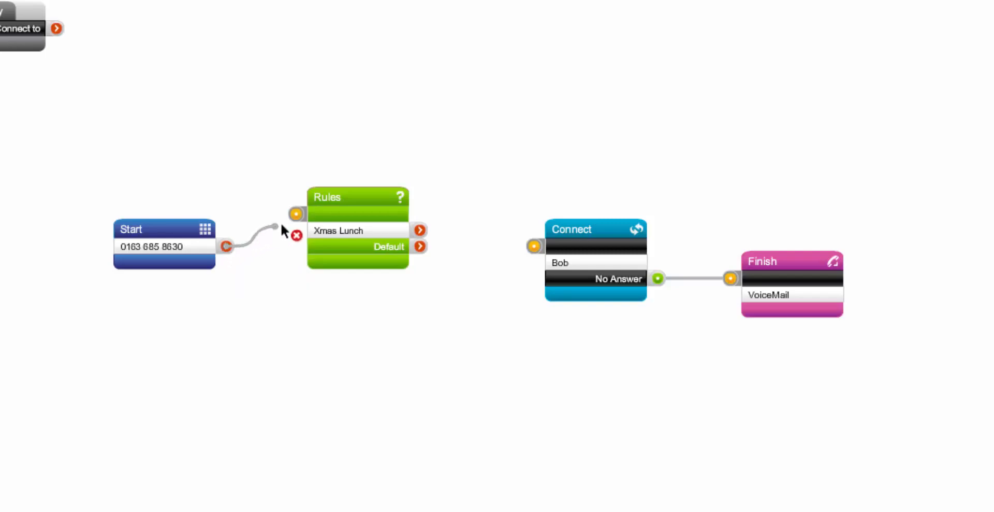
left_click_drag(297, 210, 297, 212)
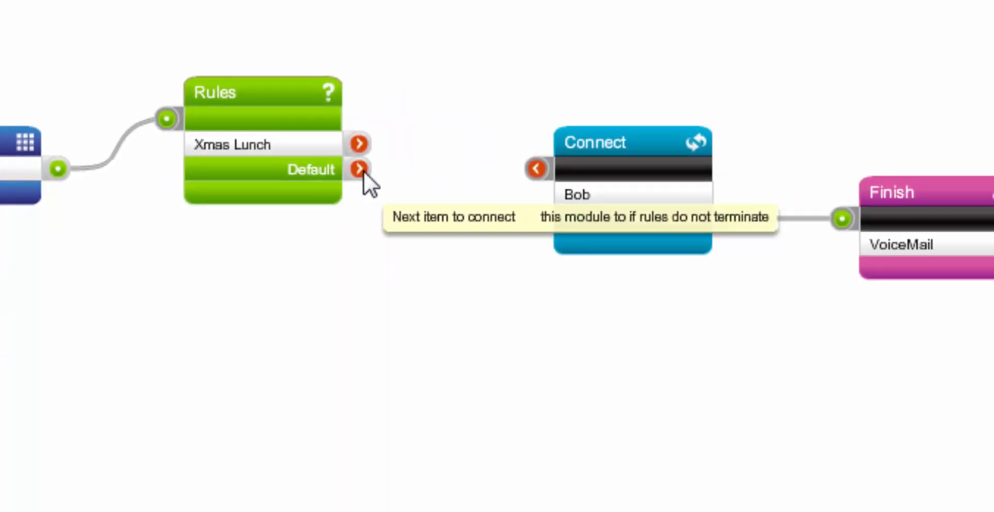
left_click_drag(364, 170, 539, 167)
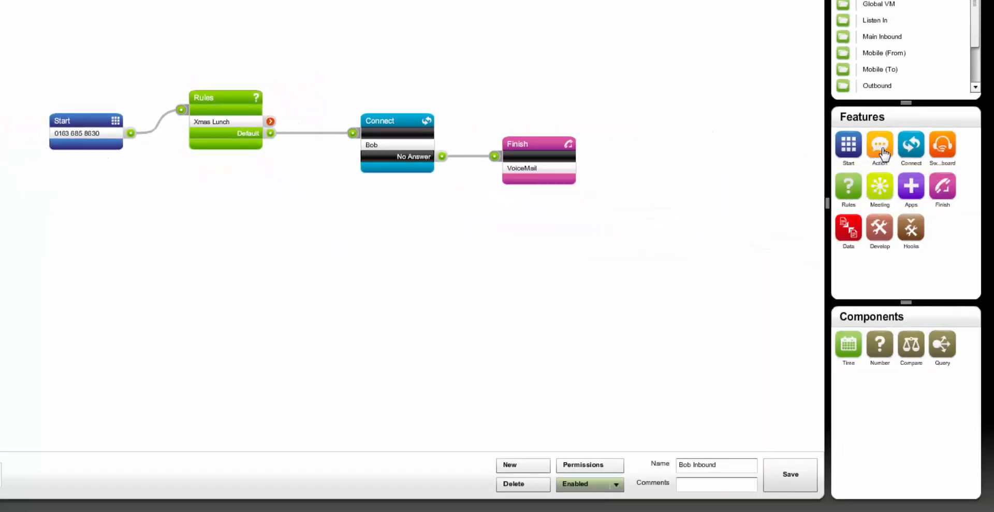
- Add a Speech action component to an empty area above the Connect module
left_click(883, 153)
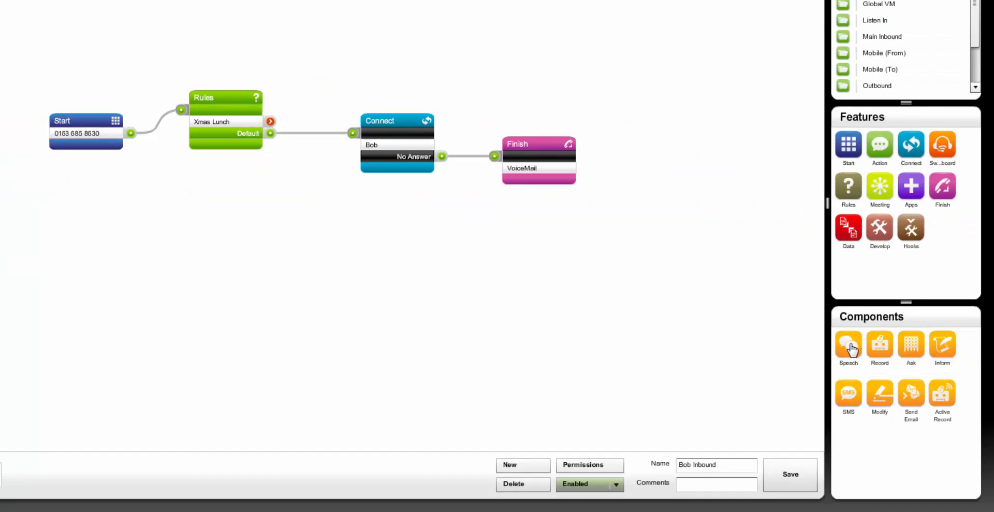
left_click_drag(852, 348, 625, 131)
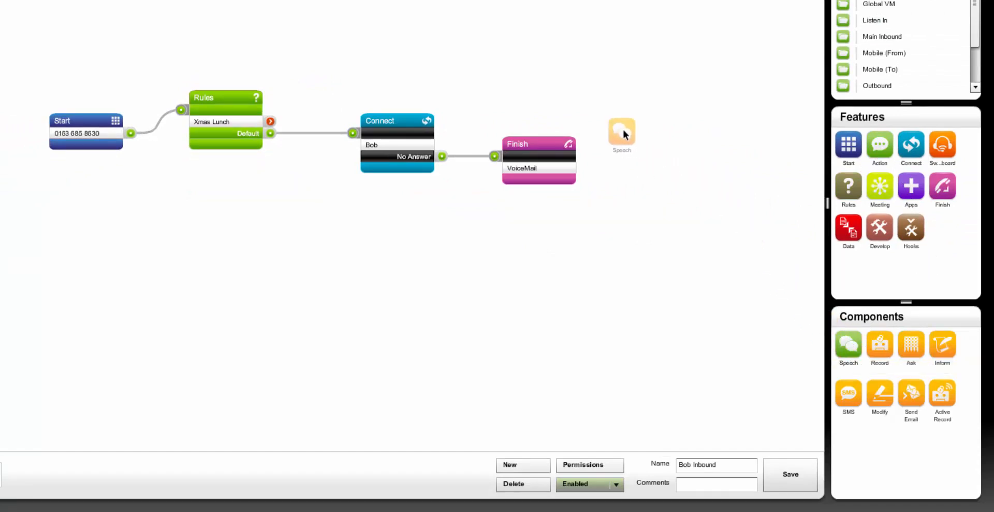
left_click_drag(367, 29, 353, 29)
- Save the speech phrase "I am currently away form my desk at a Christmas Lunch. I will return Tuesday 12th at 8 a."
left_click(442, 132)
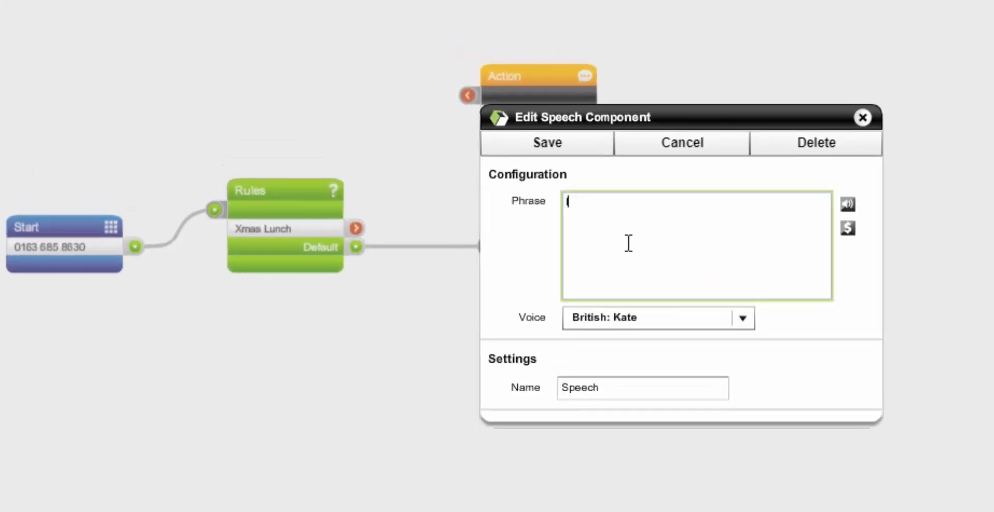
type("I am currently away form my ")
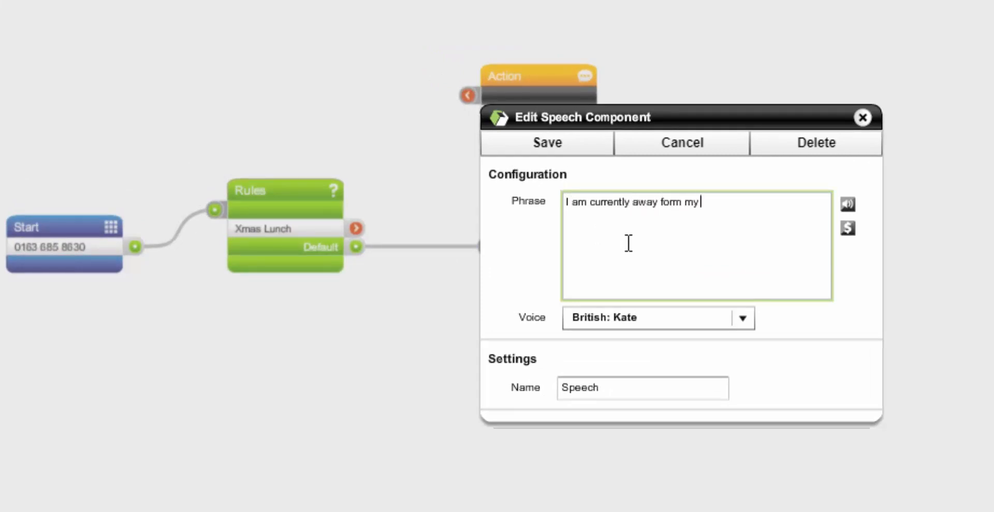
type("desk at a Chris")
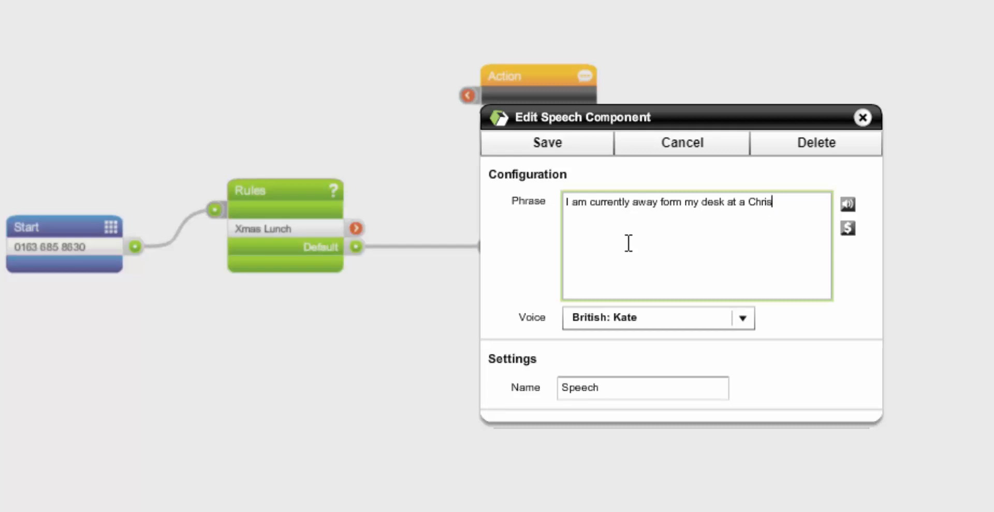
type("tmas Lunch. I will")
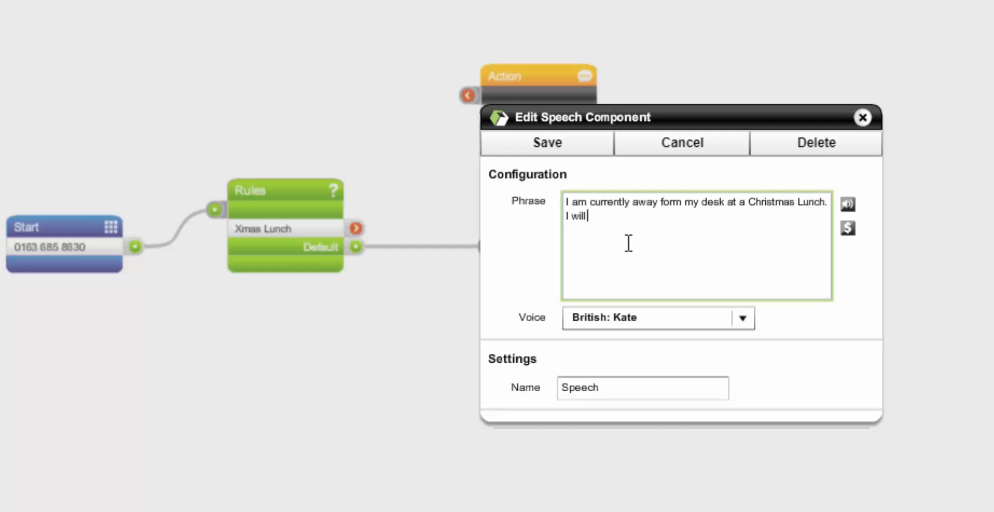
type(" return Tuesday 12th at ")
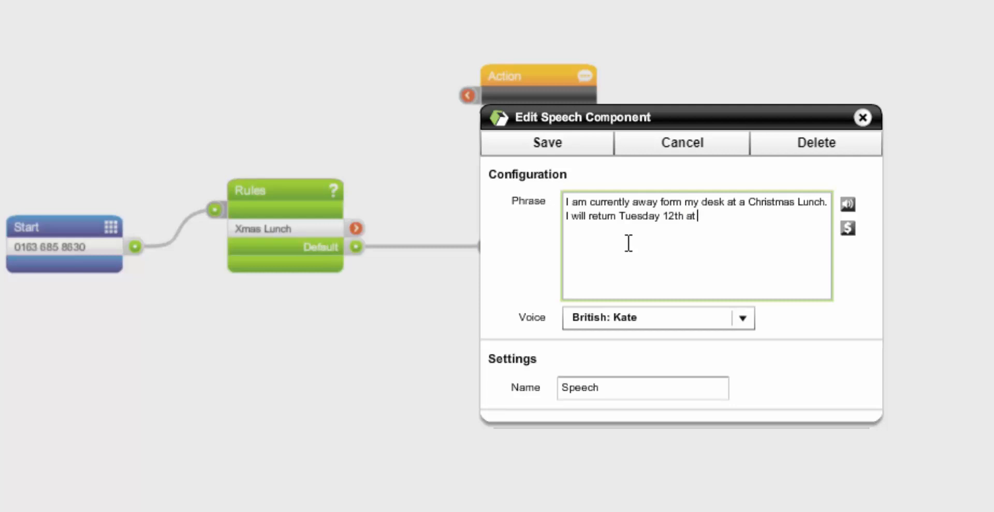
type("8 a.m.")
left_click(551, 142)
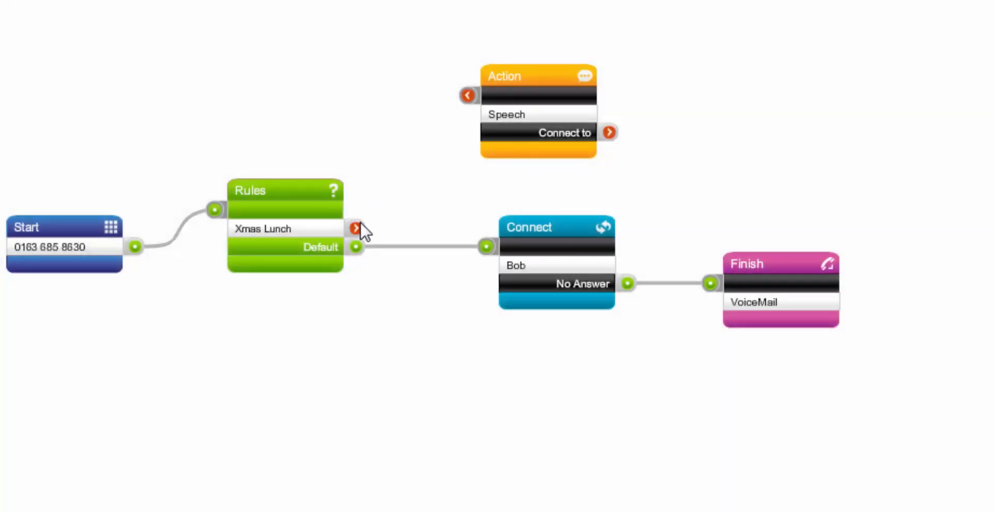
- Connect the Xmas Lunch output to the Speech action, and the Speech action's output to the VoiceMail Finish module
left_click_drag(359, 226, 503, 66)
left_click_drag(607, 123, 711, 283)
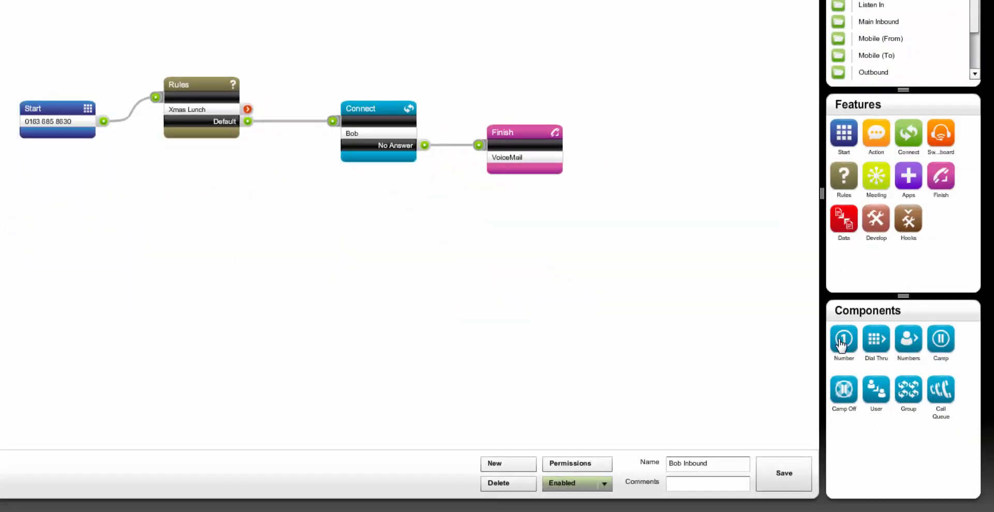
- Add a Number connect component above the existing Connect module and save it with the mobile phone number to dial
left_click_drag(839, 337, 582, 79)
left_click_drag(386, 17, 387, 16)
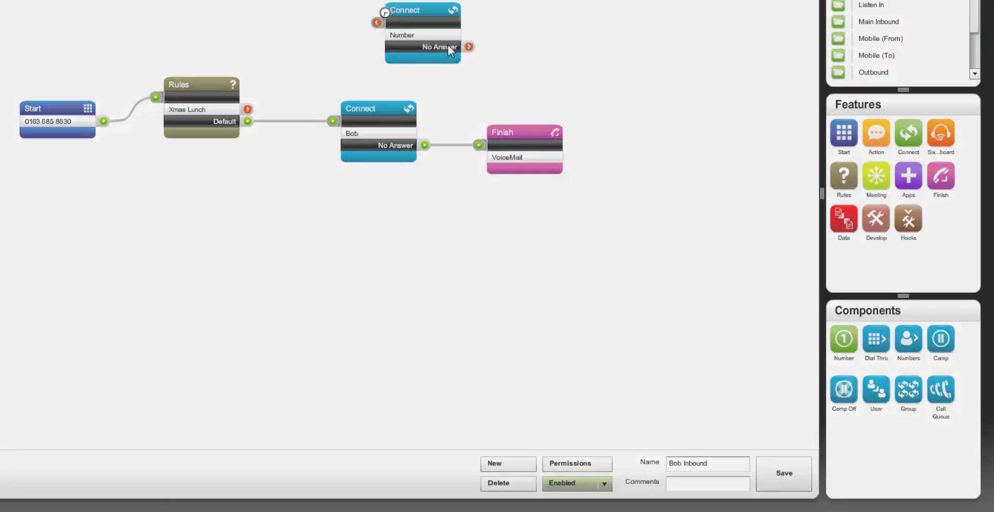
left_click(537, 112)
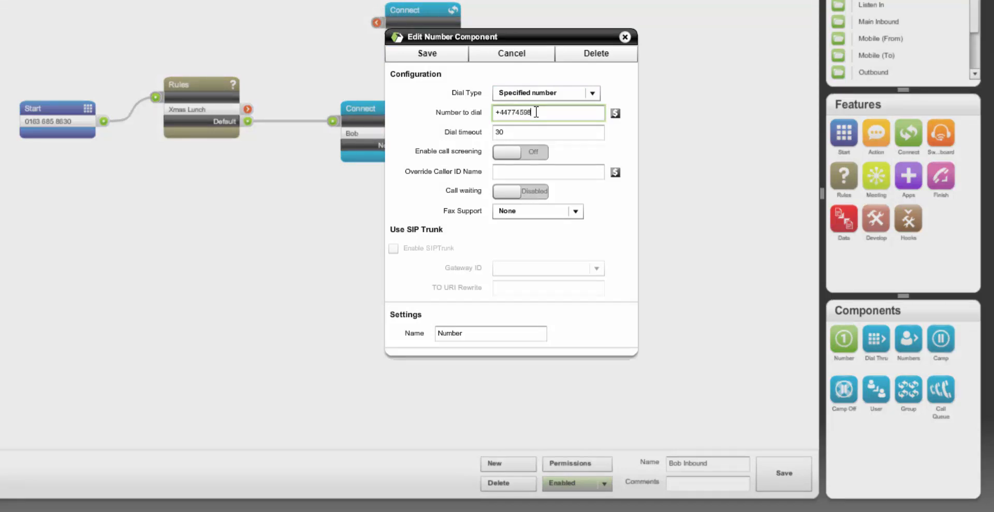
left_click(437, 53)
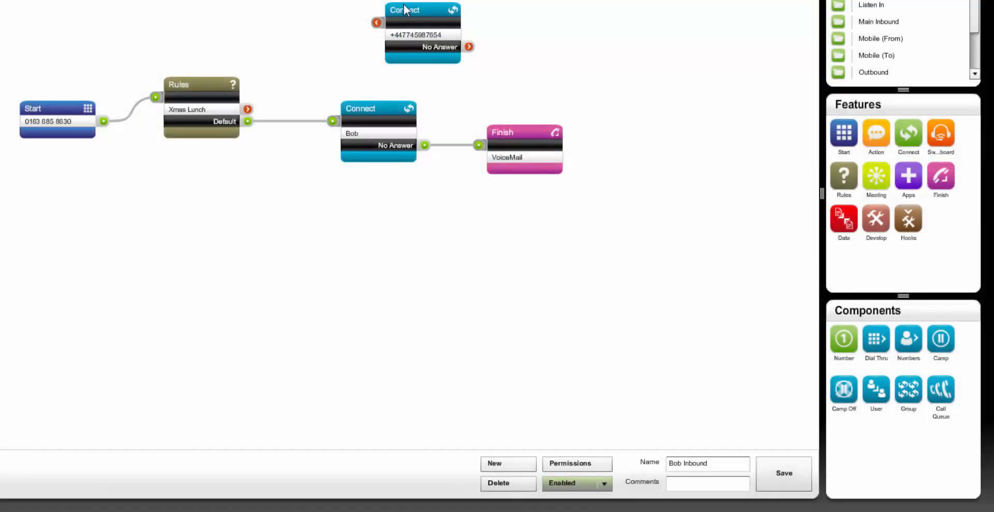
- Align the mobile-number Connect module above the existing one, linking the Xmas Lunch output to it and its No Answer output to VoiceMail
left_click_drag(404, 5, 361, 4)
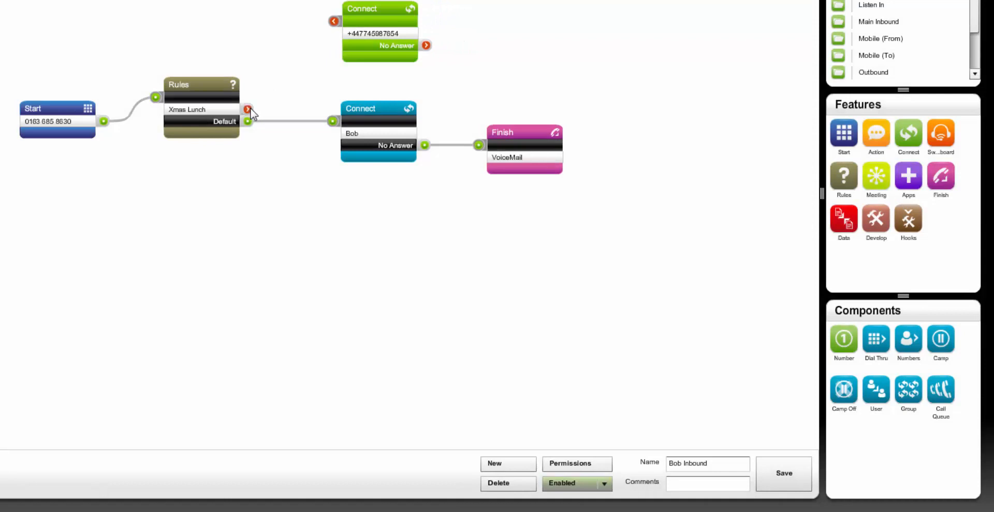
left_click_drag(248, 109, 334, 20)
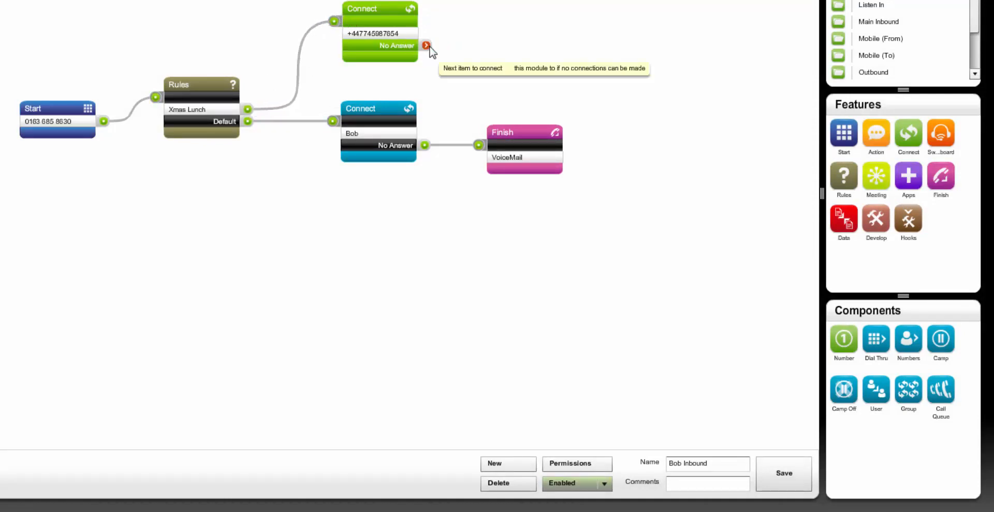
left_click_drag(426, 45, 479, 146)
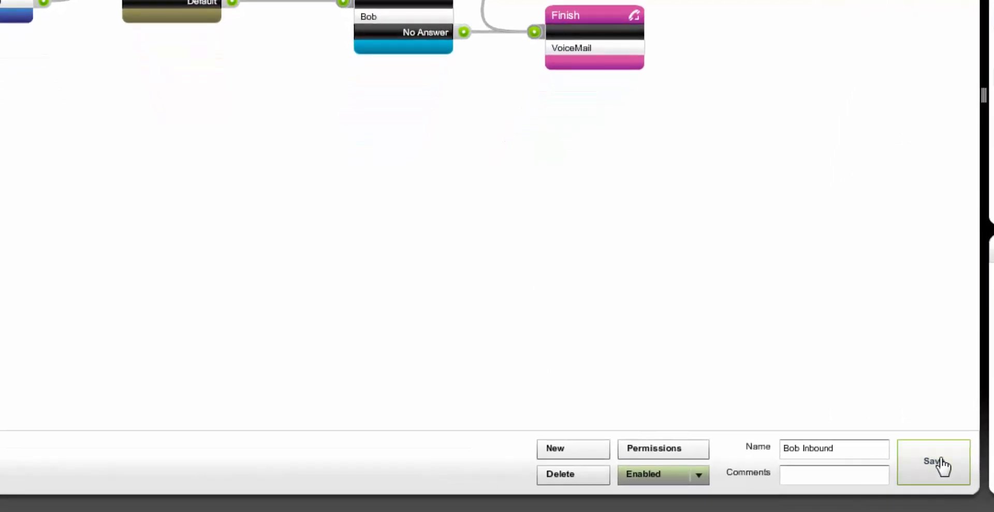
- Save the policy and submit the change comment "changed policy for christmas lunch"
left_click(938, 462)
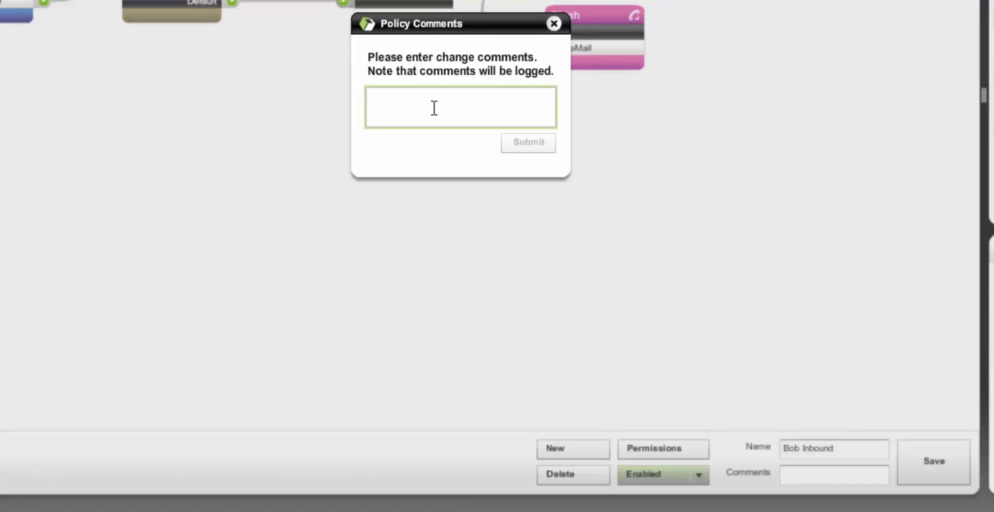
type("change")
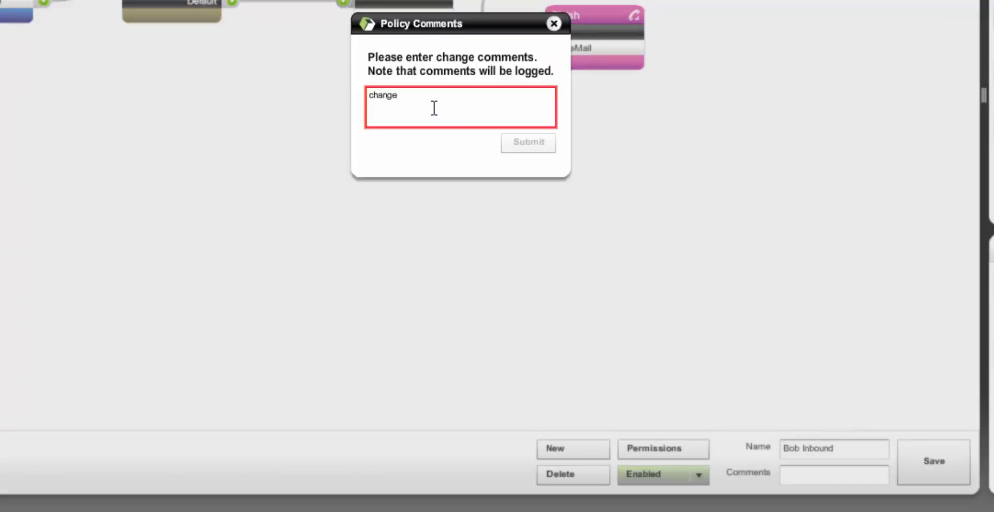
type("d policy for christmas lunch")
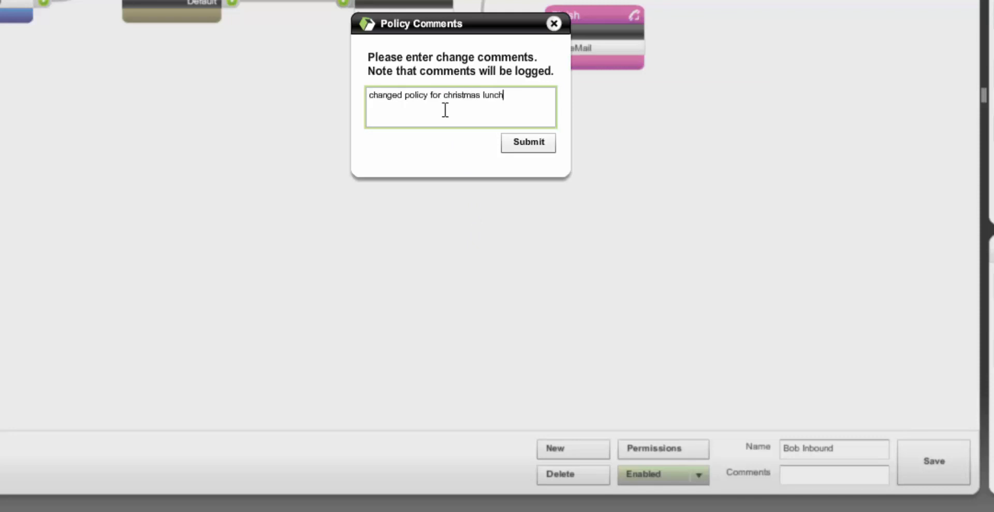
left_click(530, 143)
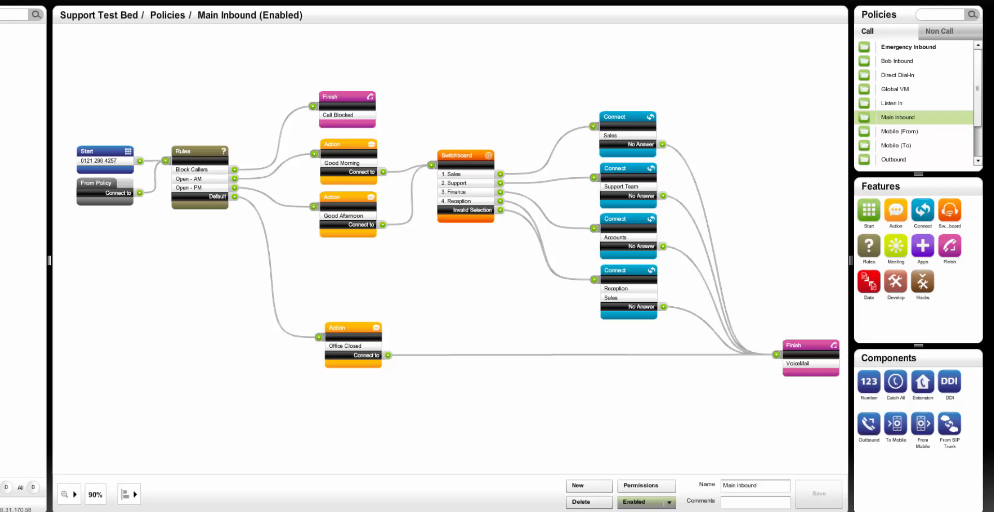
- Add a Time component to the Rules module of the Main Inbound policy
left_click(869, 248)
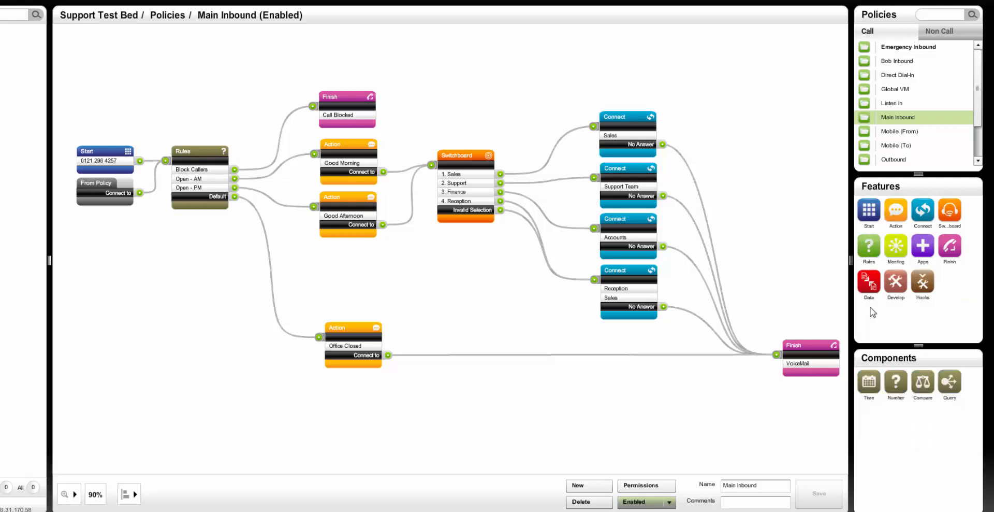
left_click_drag(869, 385, 826, 380)
left_click_drag(258, 213, 188, 188)
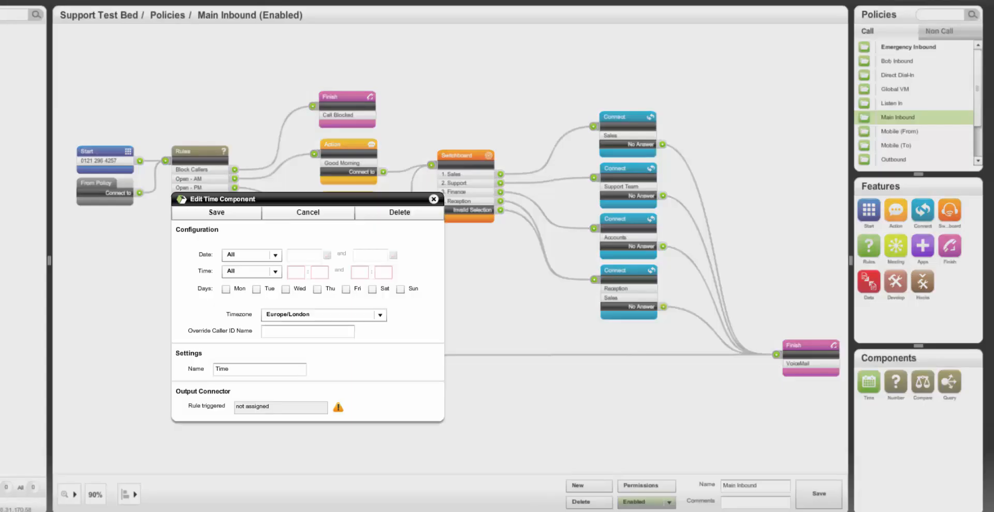
- Restrict the time rule's date to between 2017-12-11 and 2017-12-11
left_click(255, 253)
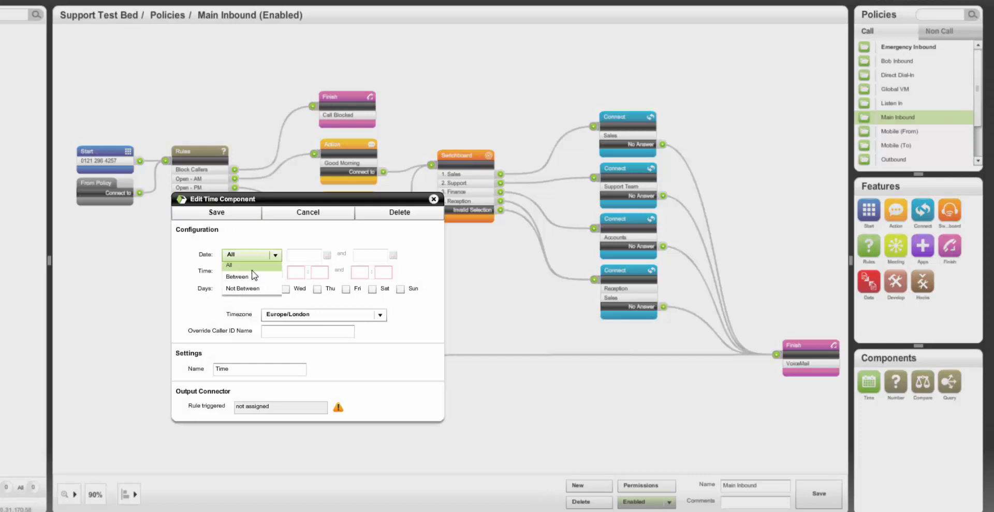
left_click(249, 278)
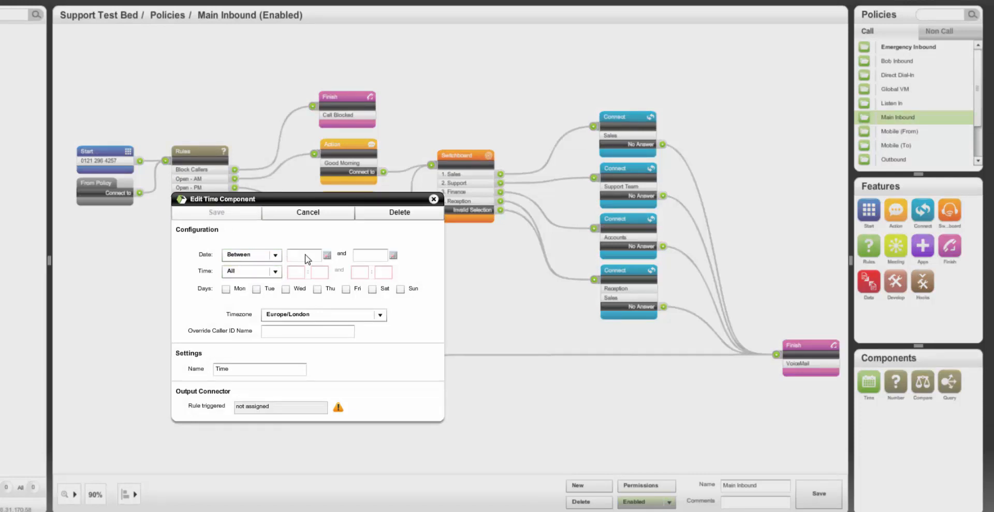
left_click(327, 254)
left_click(407, 257)
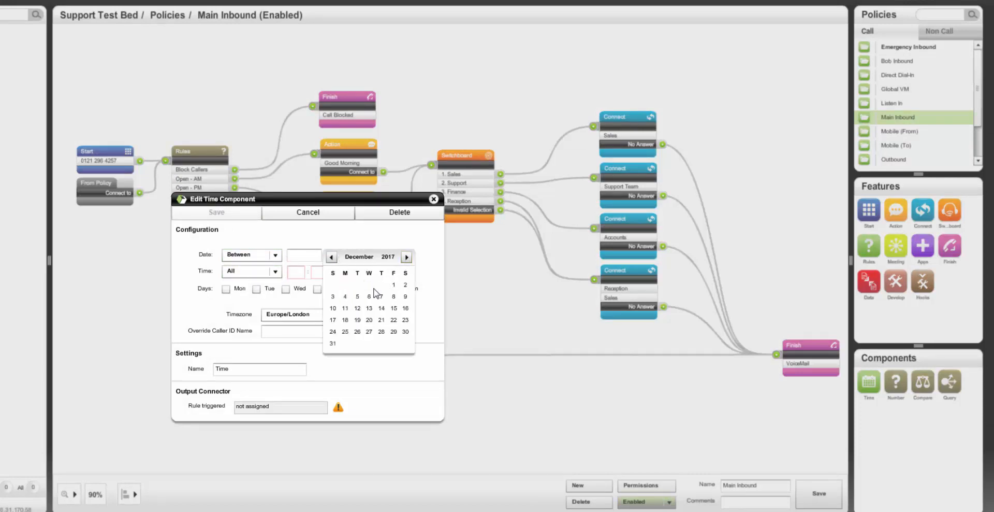
left_click(344, 308)
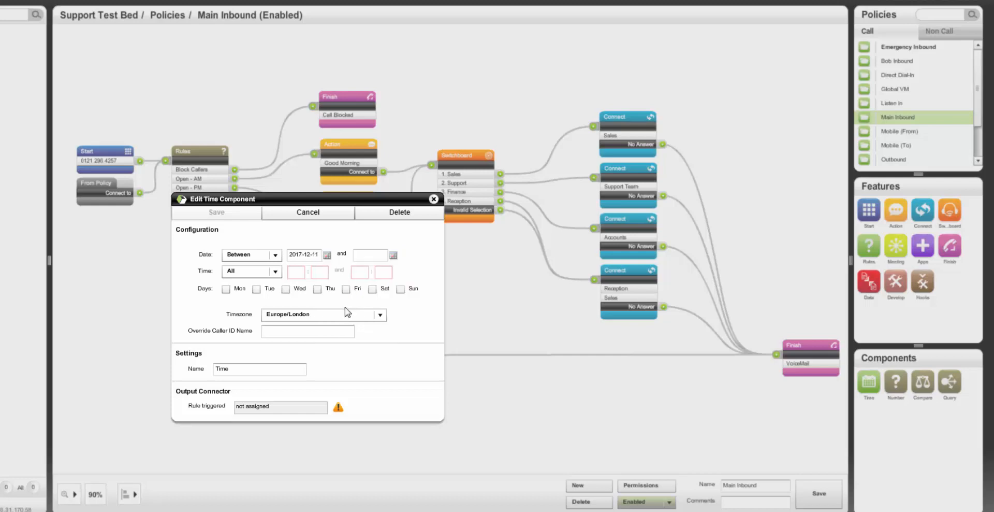
left_click(395, 256)
left_click(473, 257)
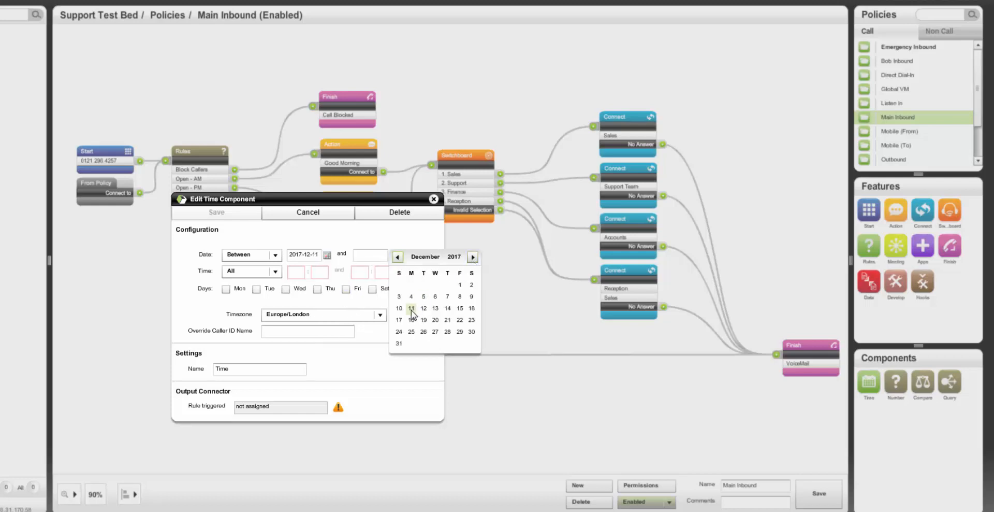
left_click(411, 308)
- Set the time rule to apply between 15:00 and 18:00 on Mondays
left_click(275, 271)
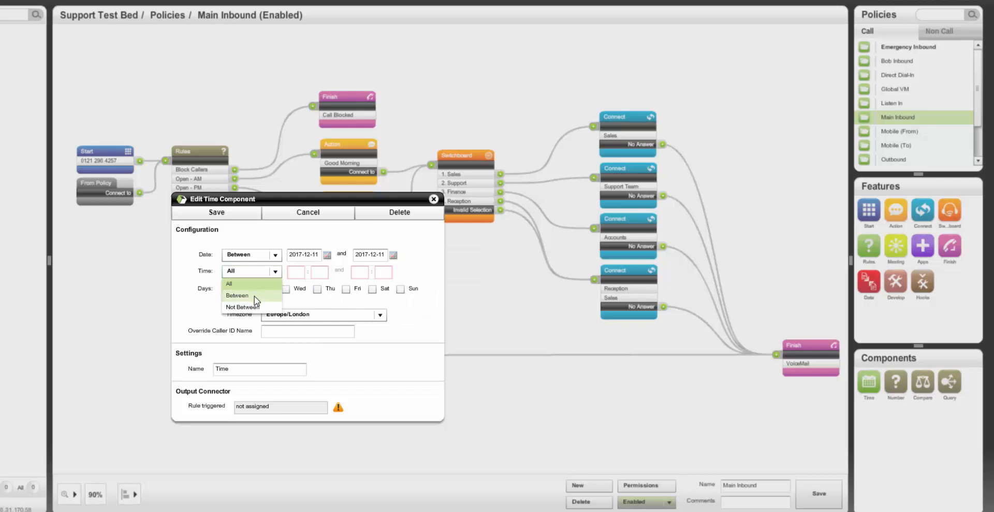
left_click(253, 295)
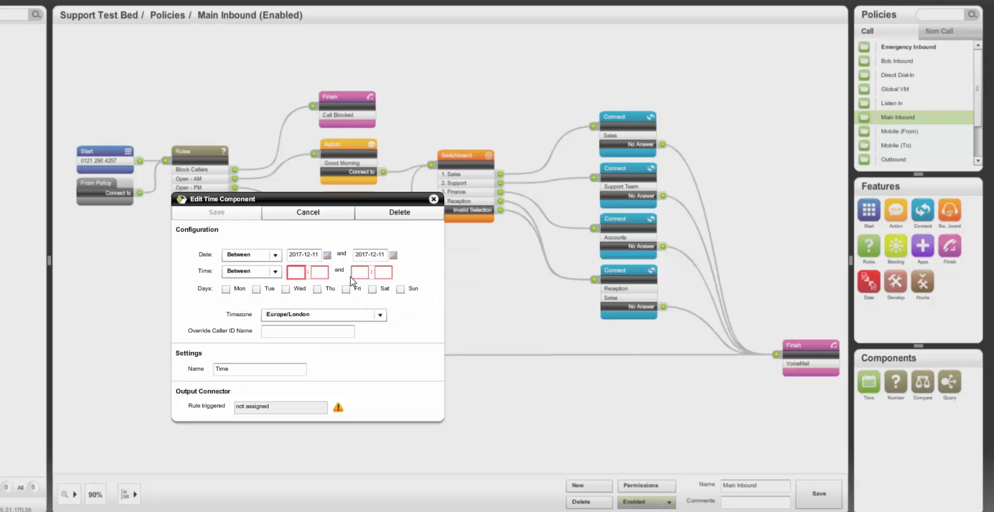
type("150018")
type("00")
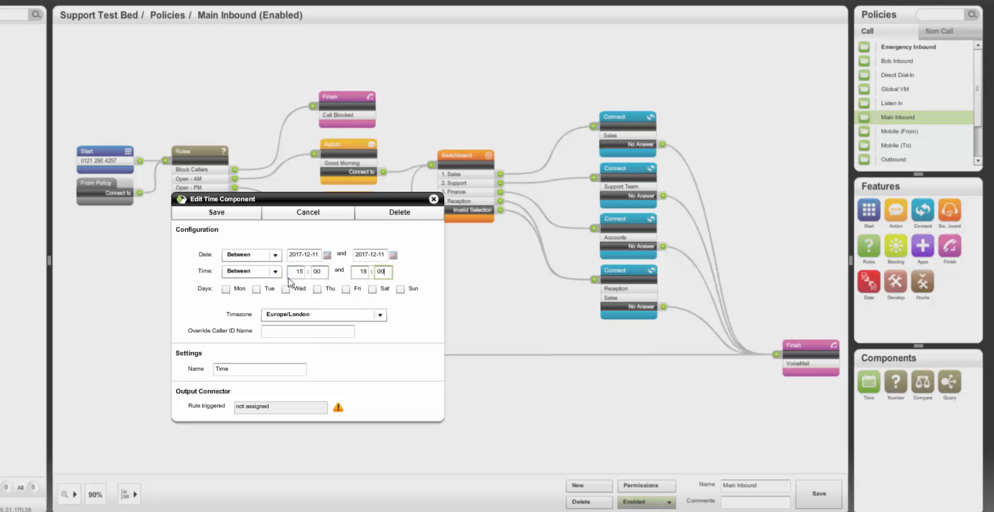
left_click(226, 288)
- Save the time rule under the name Xmas Lunch and reorder it directly below Block Callers in the Rules module
left_click_drag(233, 368, 184, 367)
type("Xma")
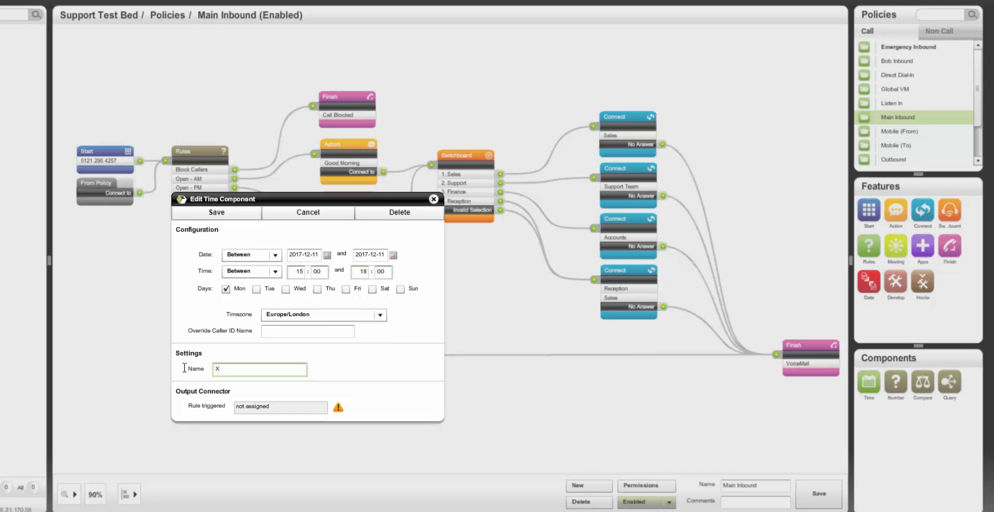
type("s Lunch")
left_click(224, 212)
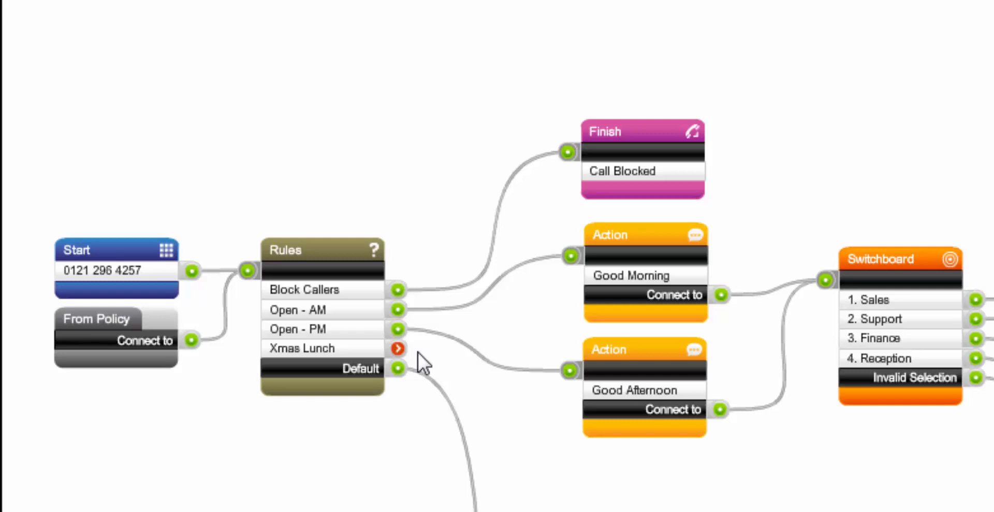
left_click_drag(334, 348, 331, 290)
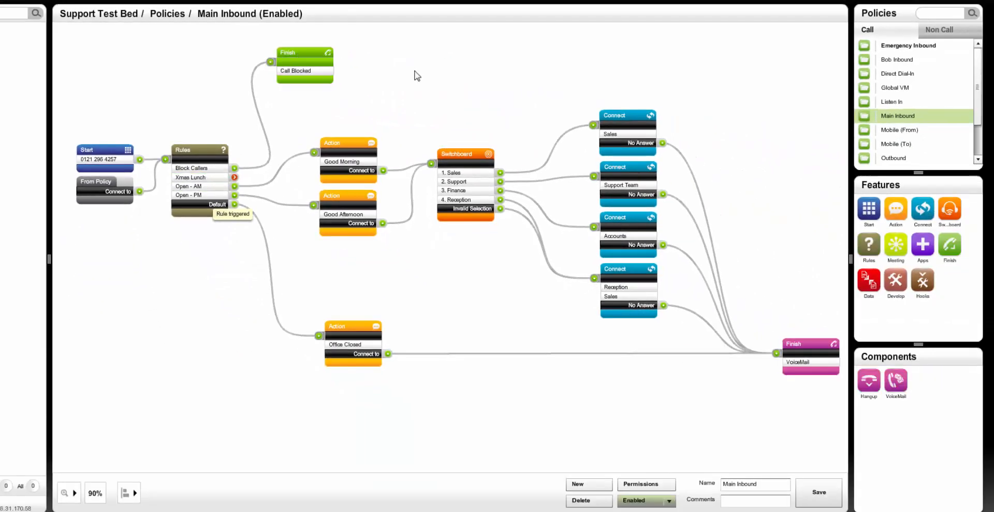
- Add a Speech action below the Call Blocked module, linking the Xmas Lunch output to it and its output to the VoiceMail Finish module
left_click(896, 211)
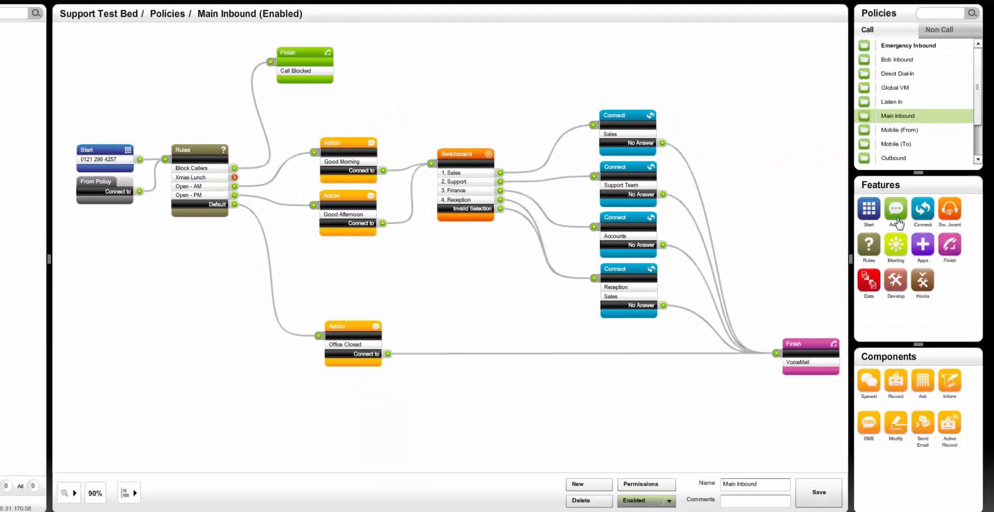
left_click_drag(873, 385, 414, 108)
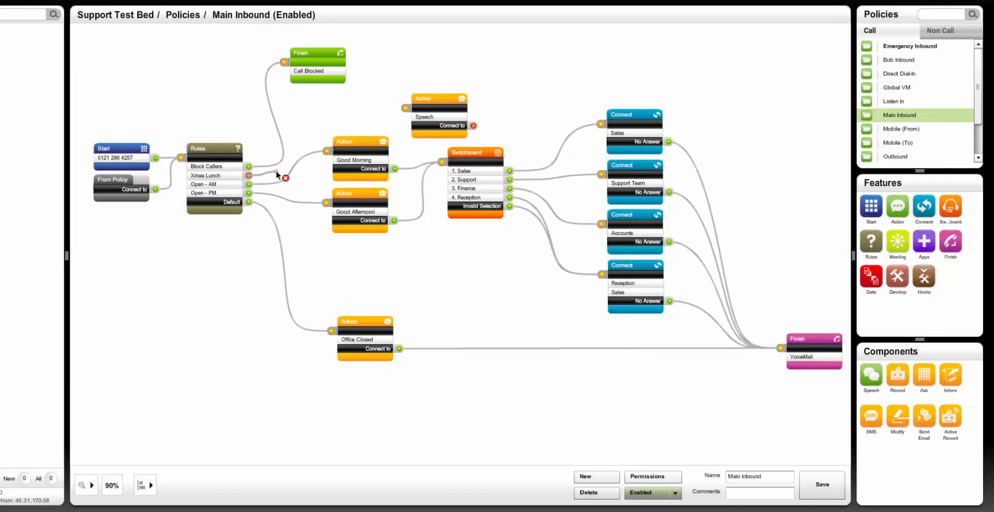
left_click_drag(430, 99, 345, 93)
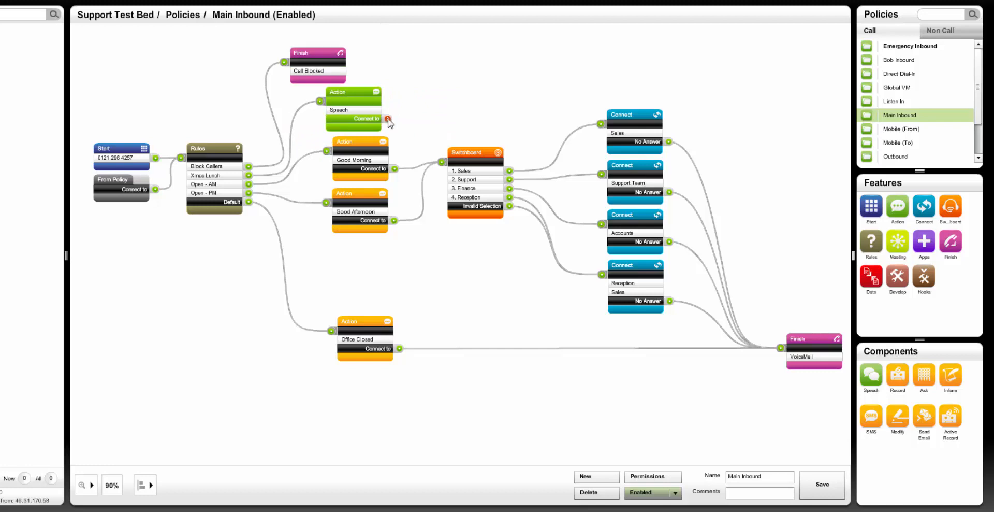
left_click_drag(388, 118, 782, 350)
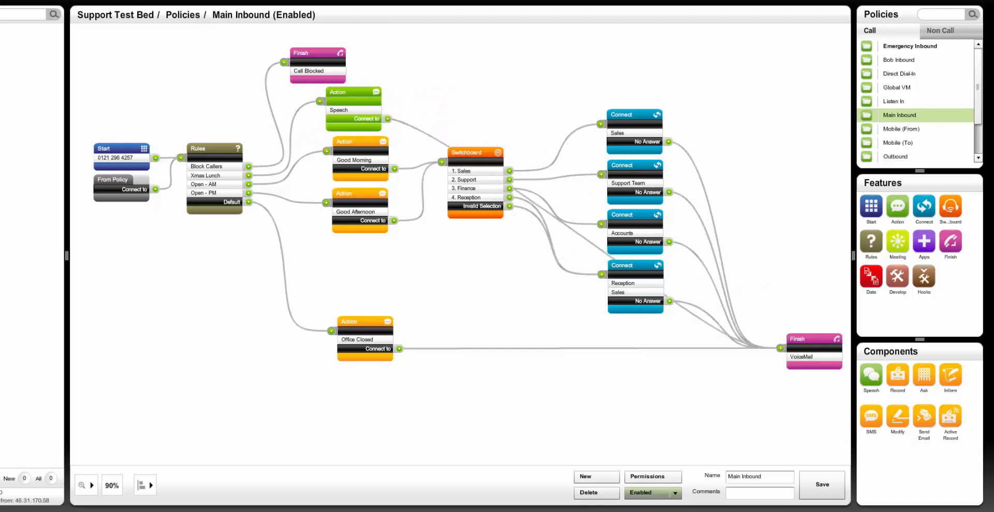
- Save the Main Inbound policy and submit the change comment "xmas lunch routing"
left_click(823, 485)
type("xmas lunch routing")
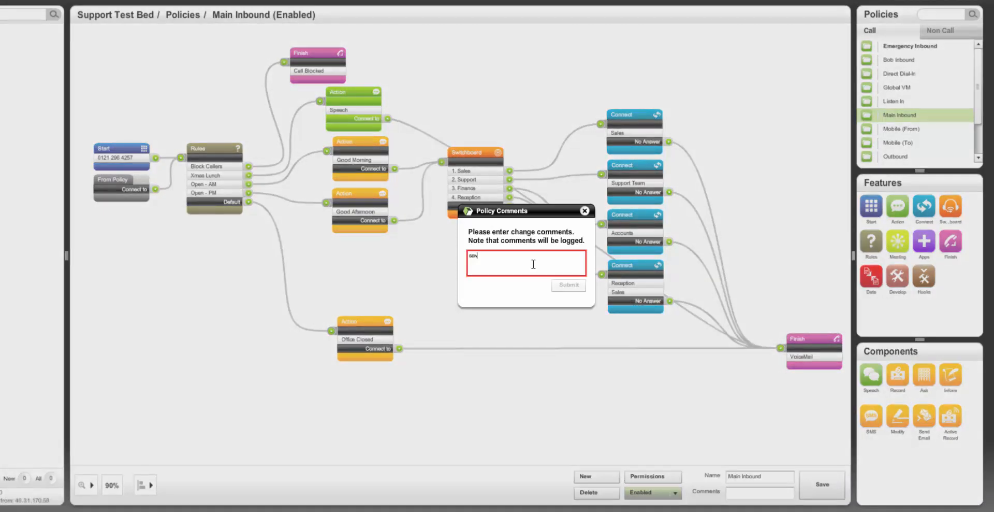
left_click(568, 284)
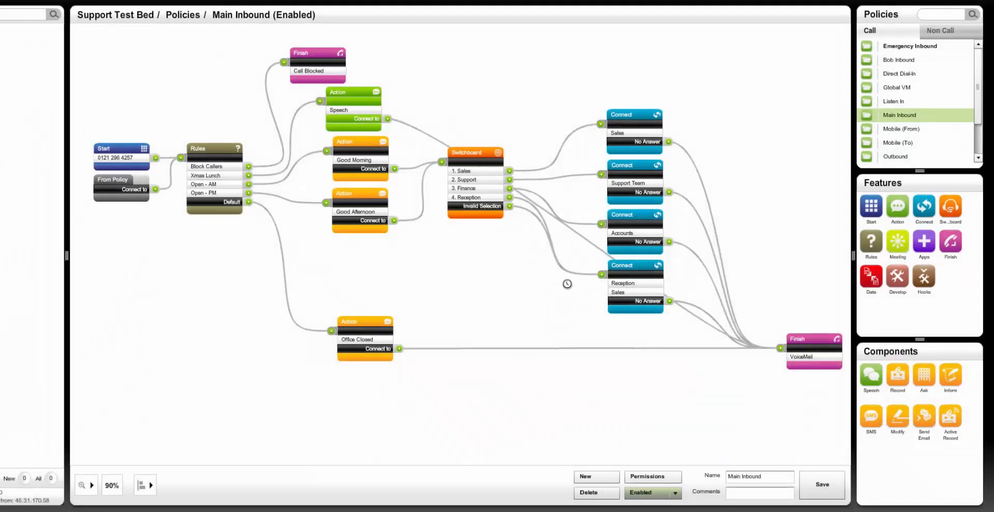